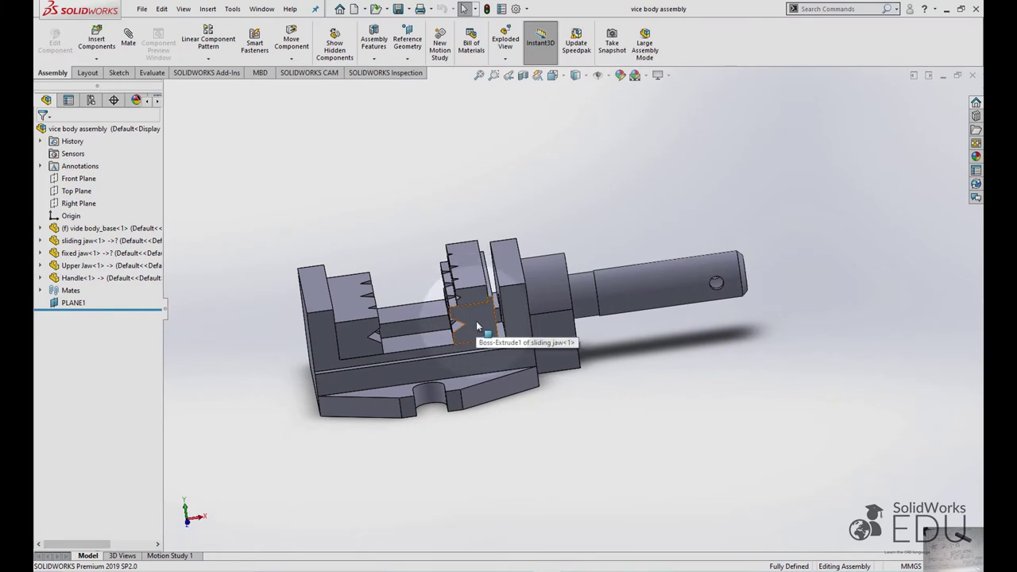
Select a face of the sliding jaw in the graphics area.
{"action": "left_click", "coordinate": [478, 325]}
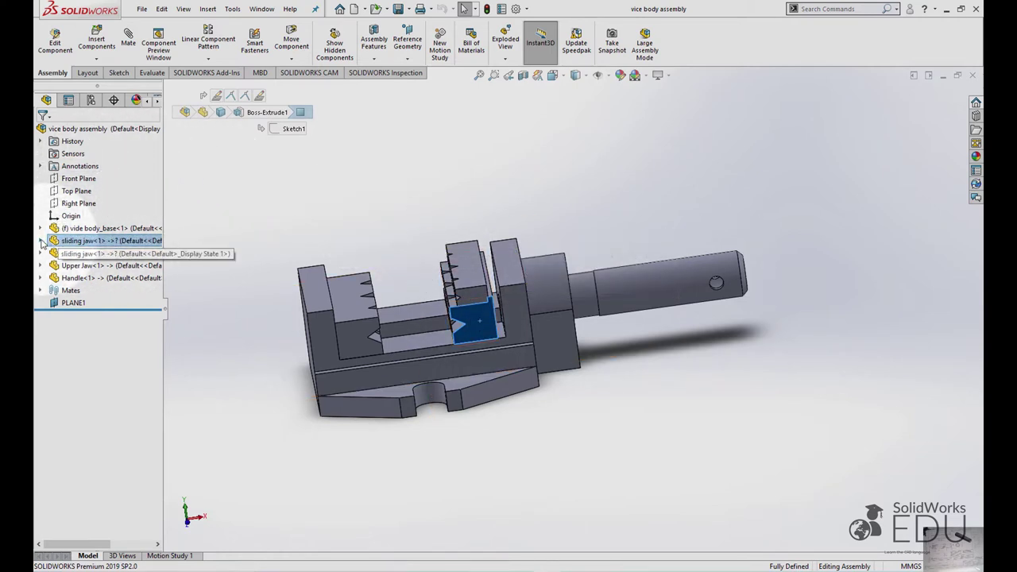
Expand sliding jaw<1> and its 'Mates in vice body assembly' folder, then select the InPlace2 mate.
{"action": "left_click", "coordinate": [41, 240]}
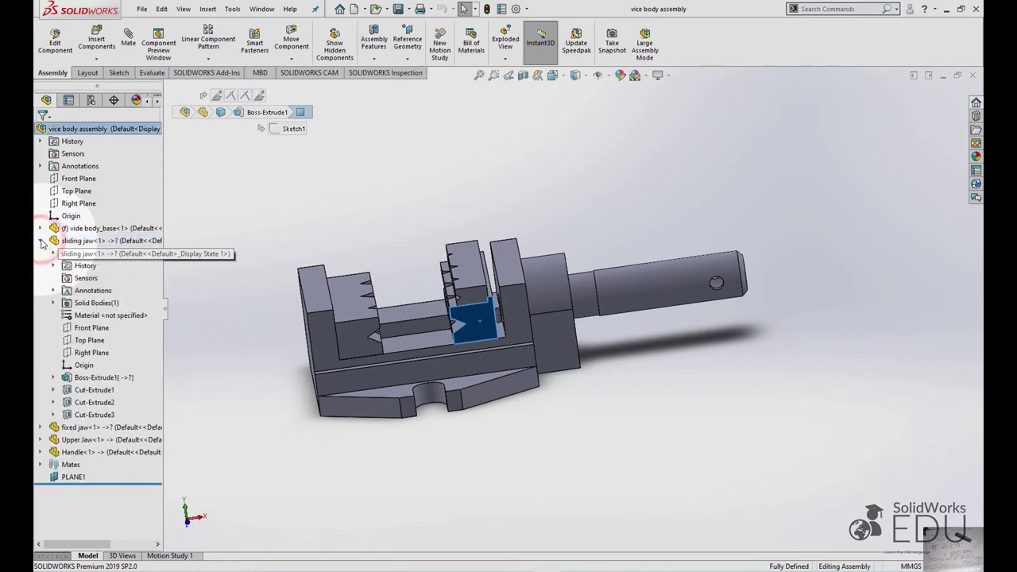
{"action": "left_click", "coordinate": [52, 241]}
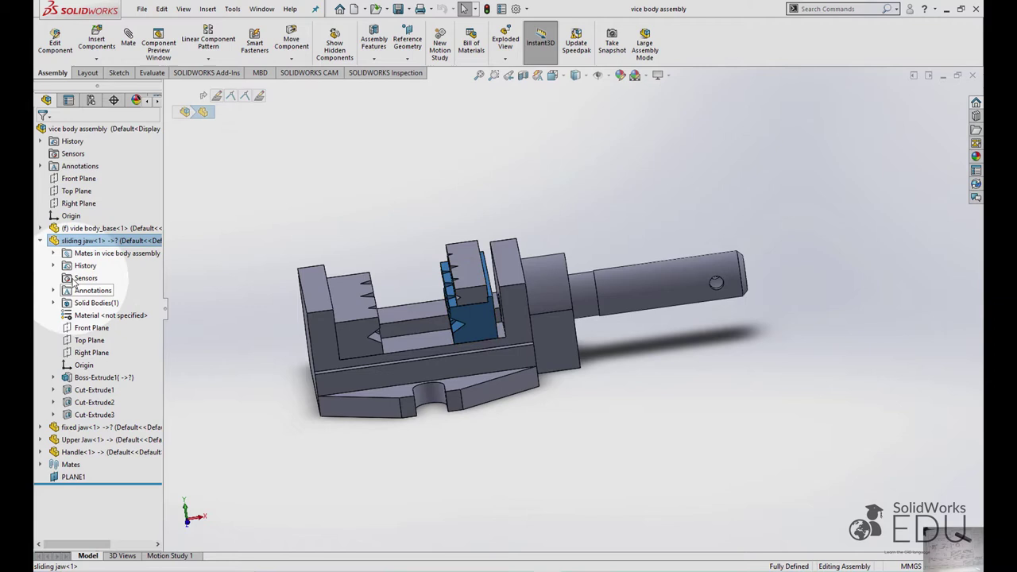
{"action": "left_click", "coordinate": [54, 253]}
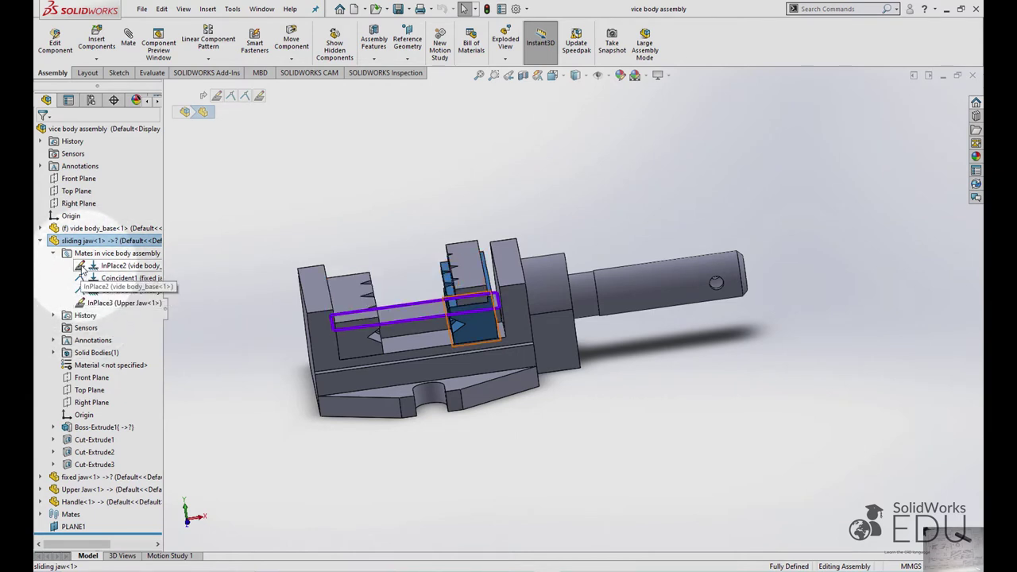
{"action": "left_click", "coordinate": [82, 267]}
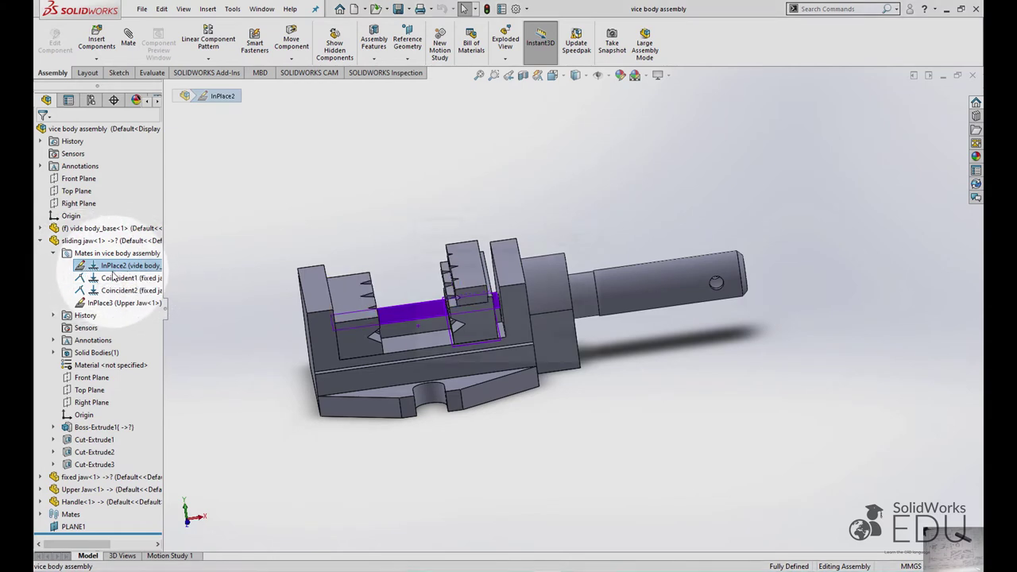
Delete the InPlace2 and InPlace3 mates, confirming removal of their references each time.
{"action": "key", "text": "Delete"}
{"action": "left_click", "coordinate": [578, 235]}
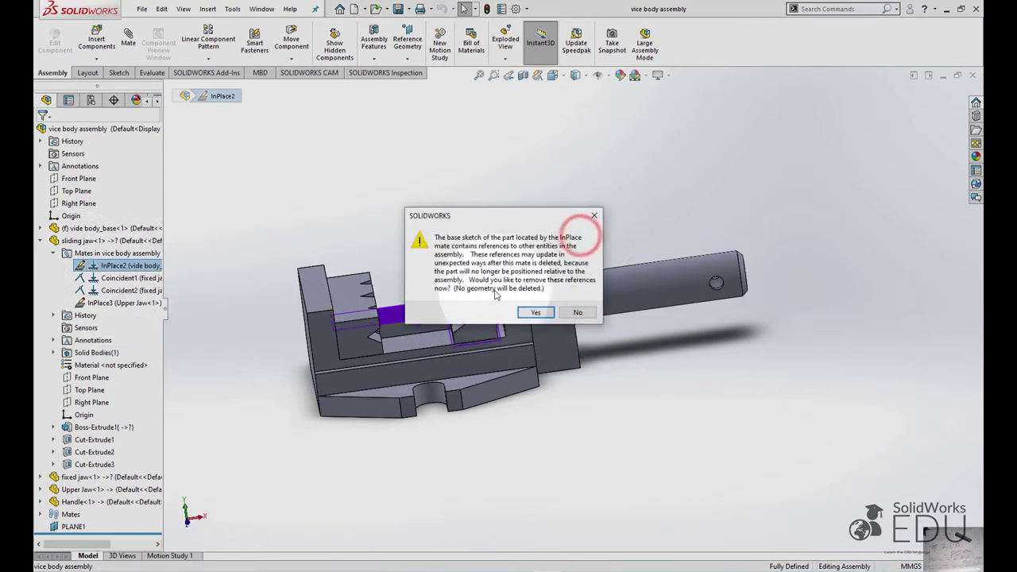
{"action": "left_click", "coordinate": [535, 313]}
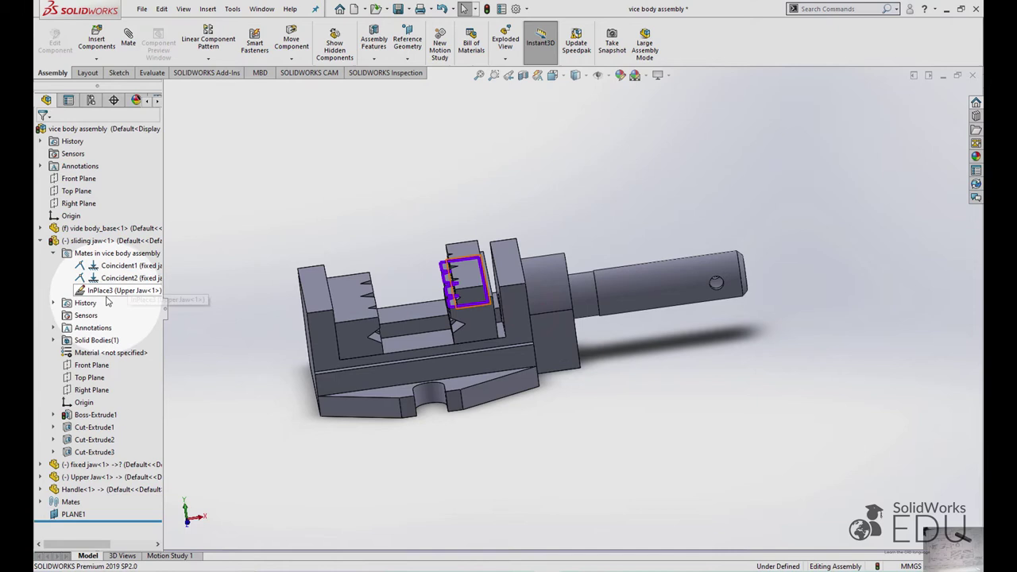
{"action": "left_click", "coordinate": [116, 291]}
{"action": "key", "text": "Delete"}
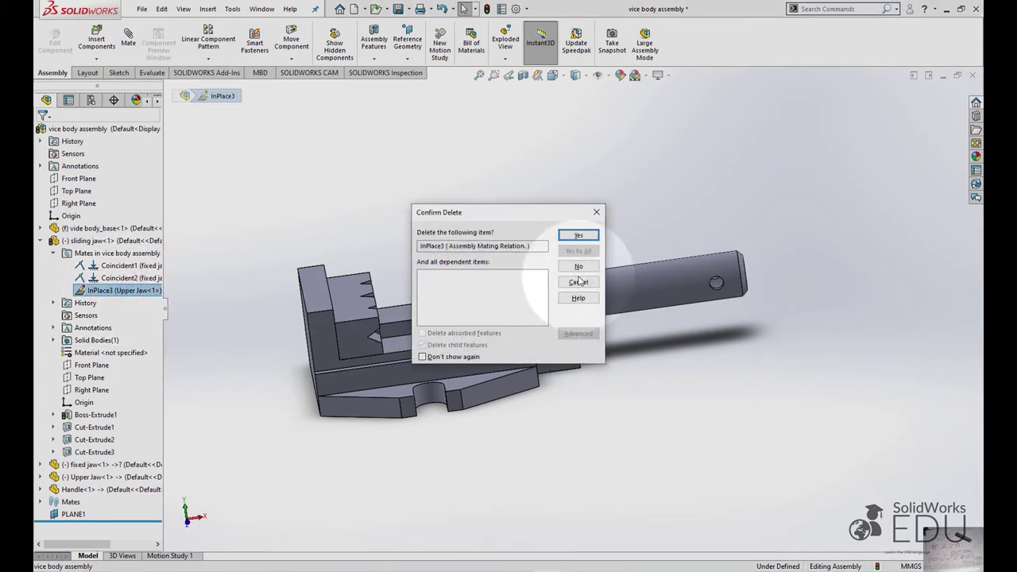
{"action": "left_click", "coordinate": [579, 237]}
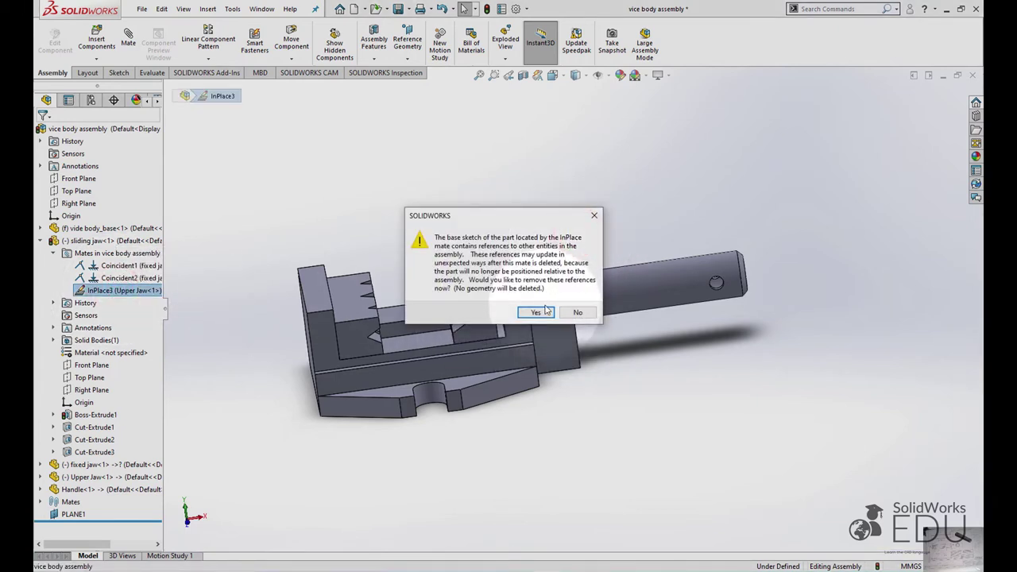
{"action": "left_click", "coordinate": [542, 311]}
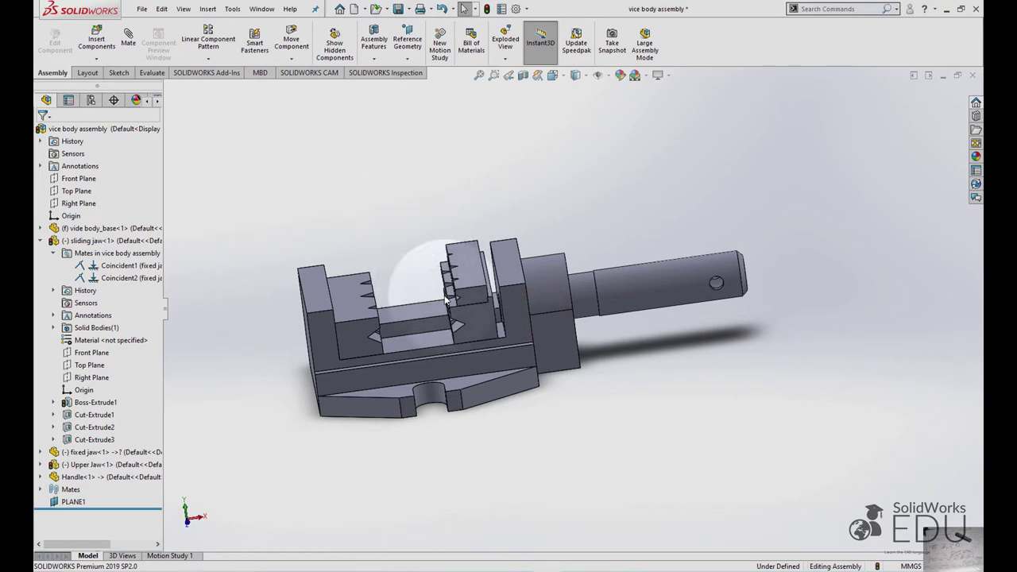
Lift the freed jaw off the body and mate its underside coincident with the slot floor.
{"action": "left_click_drag", "start_coordinate": [471, 315], "coordinate": [462, 254]}
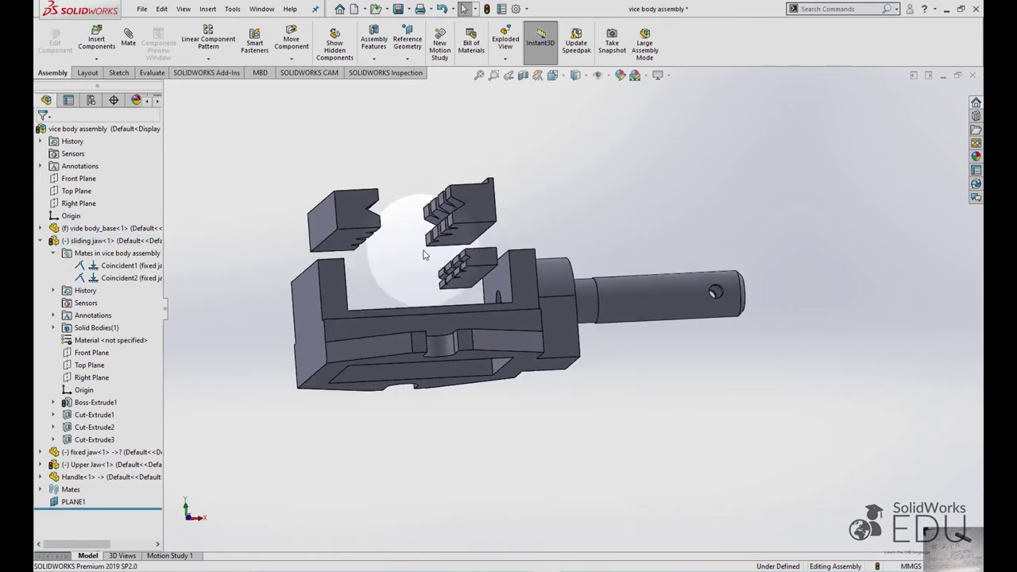
{"action": "left_click_drag", "start_coordinate": [462, 254], "coordinate": [465, 239]}
{"action": "left_click", "coordinate": [466, 235]}
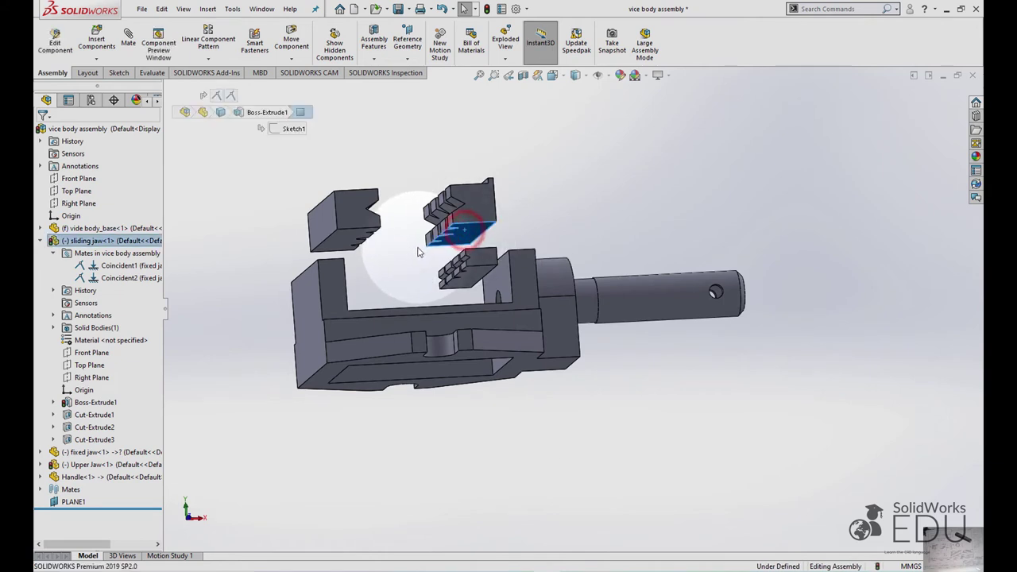
{"action": "middle_click_drag", "start_coordinate": [466, 236], "coordinate": [431, 345]}
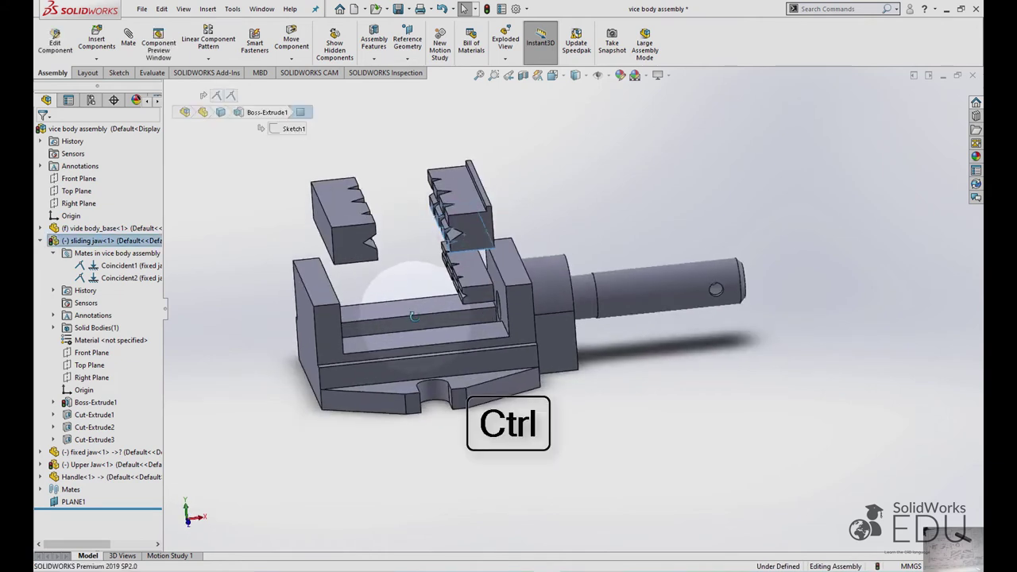
{"action": "left_click", "coordinate": [481, 343], "text": "ctrl"}
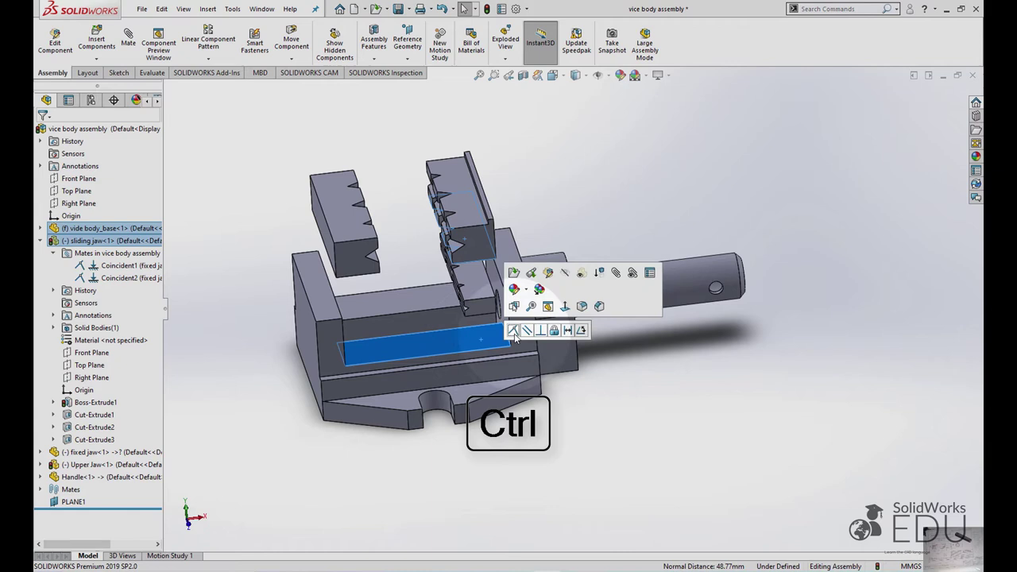
{"action": "left_click", "coordinate": [514, 332]}
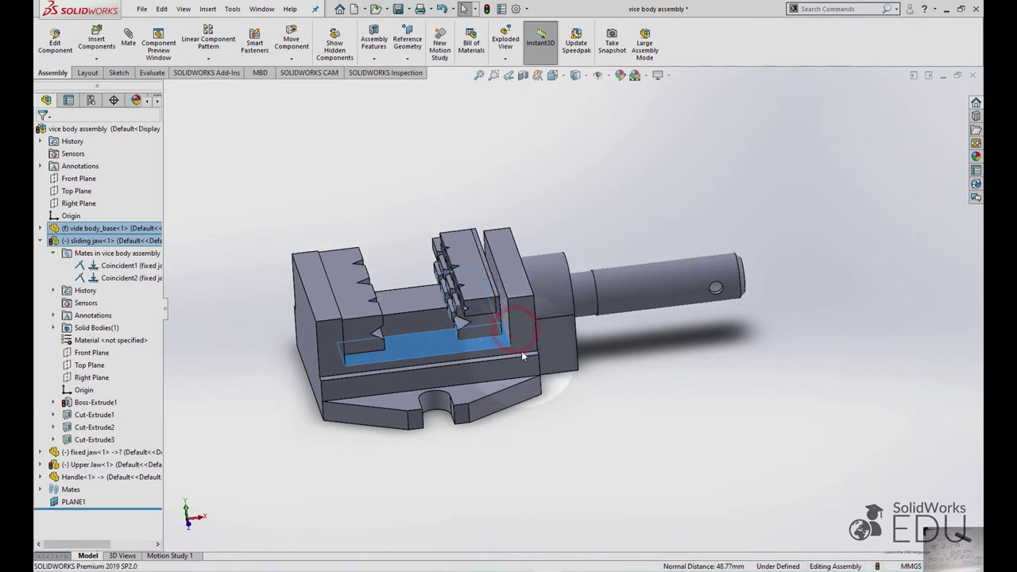
{"action": "left_click", "coordinate": [559, 409]}
Mate the jaw's side face coincident with the vice body's side face, then test sliding it.
{"action": "left_click", "coordinate": [493, 326]}
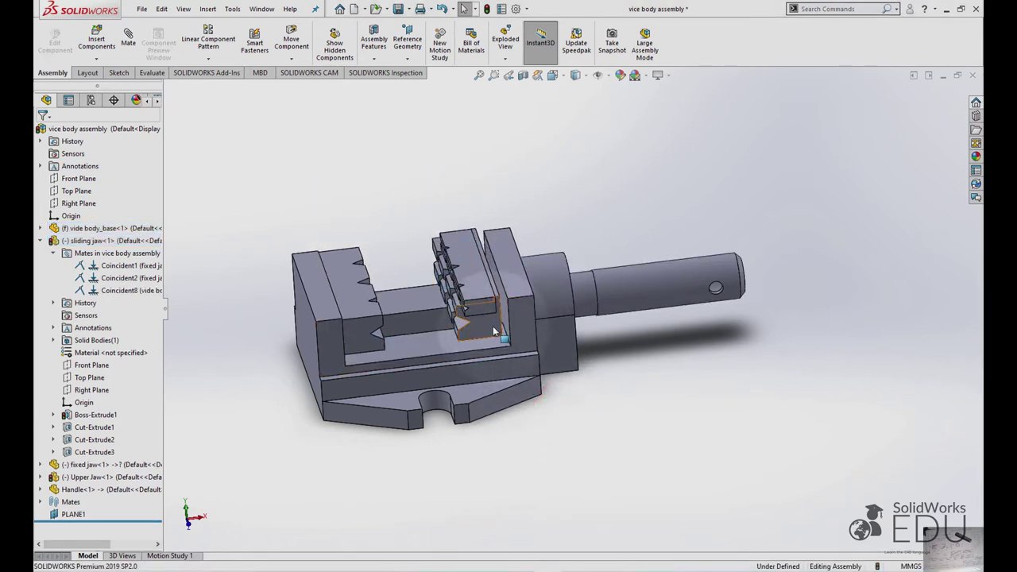
{"action": "left_click", "coordinate": [521, 333], "text": "ctrl"}
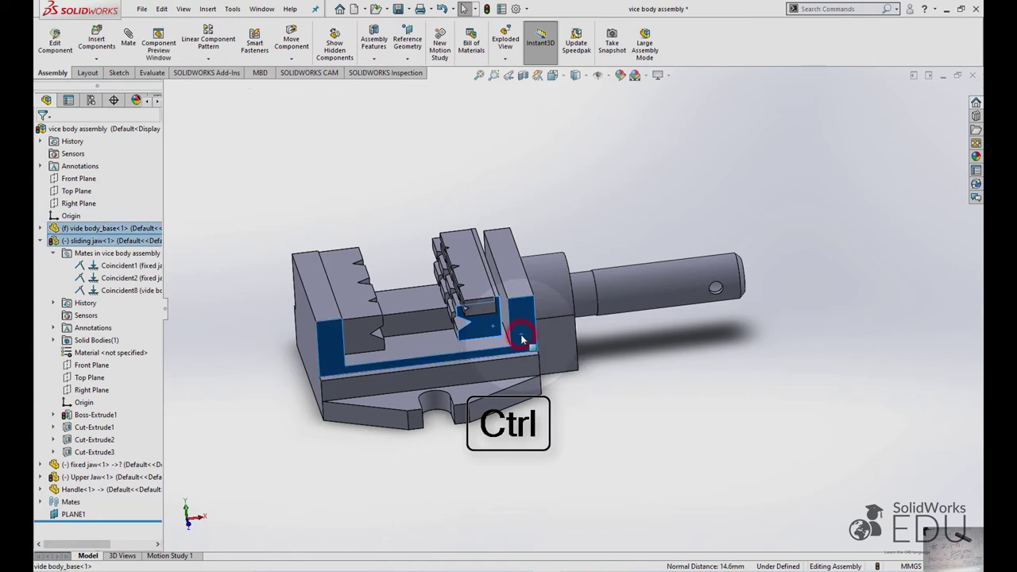
{"action": "left_click", "coordinate": [554, 326]}
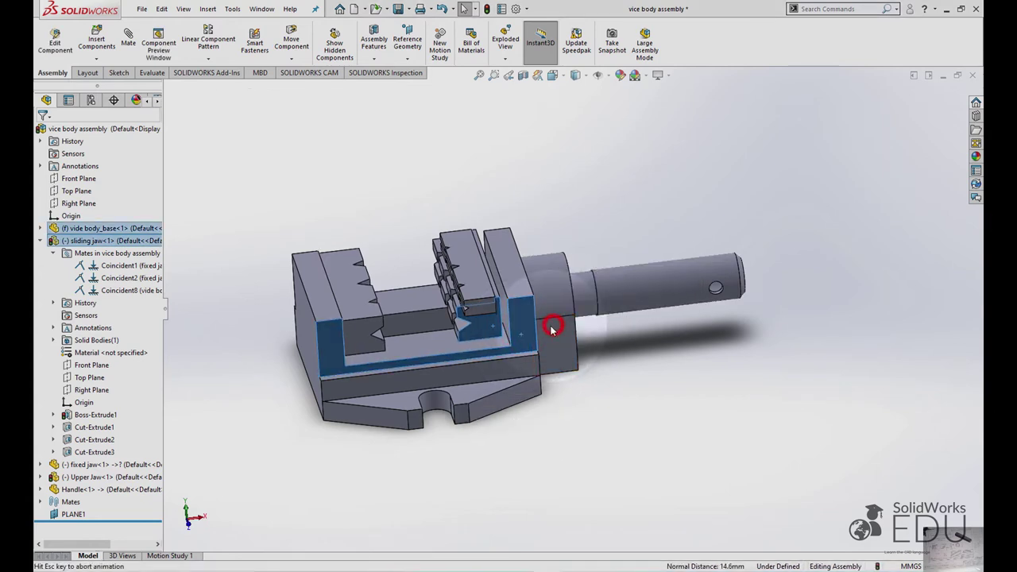
{"action": "left_click", "coordinate": [580, 406]}
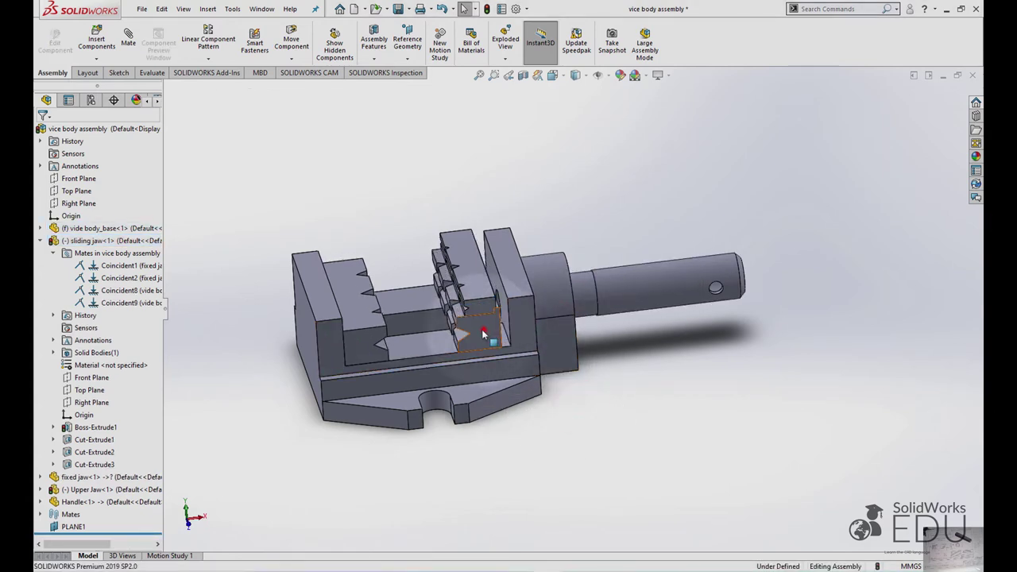
{"action": "mouse_move", "coordinate": [481, 329]}
{"action": "left_mouse_down"}
{"action": "mouse_move", "coordinate": [441, 340]}
{"action": "mouse_move", "coordinate": [477, 326]}
{"action": "left_mouse_up"}
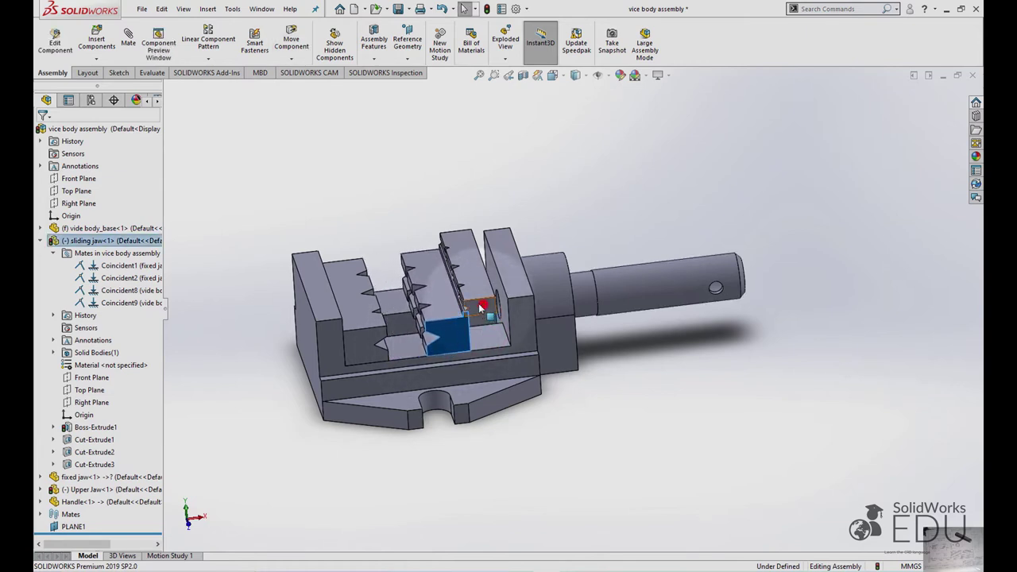
Pull out the upper jaw and mate one of its faces coincident to the sliding jaw.
{"action": "left_click_drag", "start_coordinate": [481, 307], "coordinate": [431, 266]}
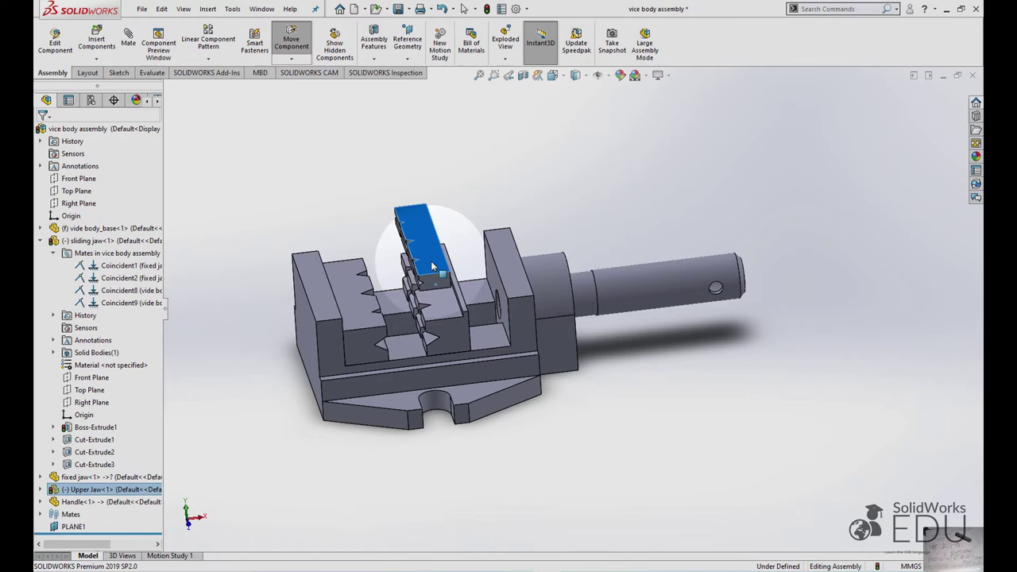
{"action": "mouse_move", "coordinate": [527, 409]}
{"action": "middle_mouse_down"}
{"action": "mouse_move", "coordinate": [737, 346]}
{"action": "mouse_move", "coordinate": [726, 169]}
{"action": "middle_mouse_up"}
{"action": "left_click", "coordinate": [726, 170]}
{"action": "left_click", "coordinate": [625, 248]}
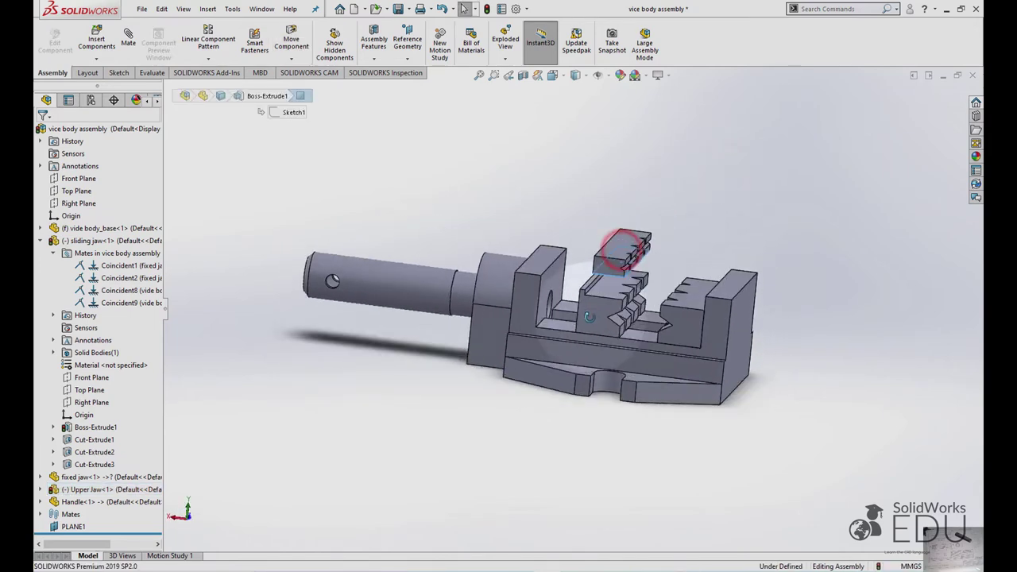
{"action": "left_click_drag", "start_coordinate": [625, 248], "coordinate": [600, 319]}
{"action": "key", "text": "ctrl"}
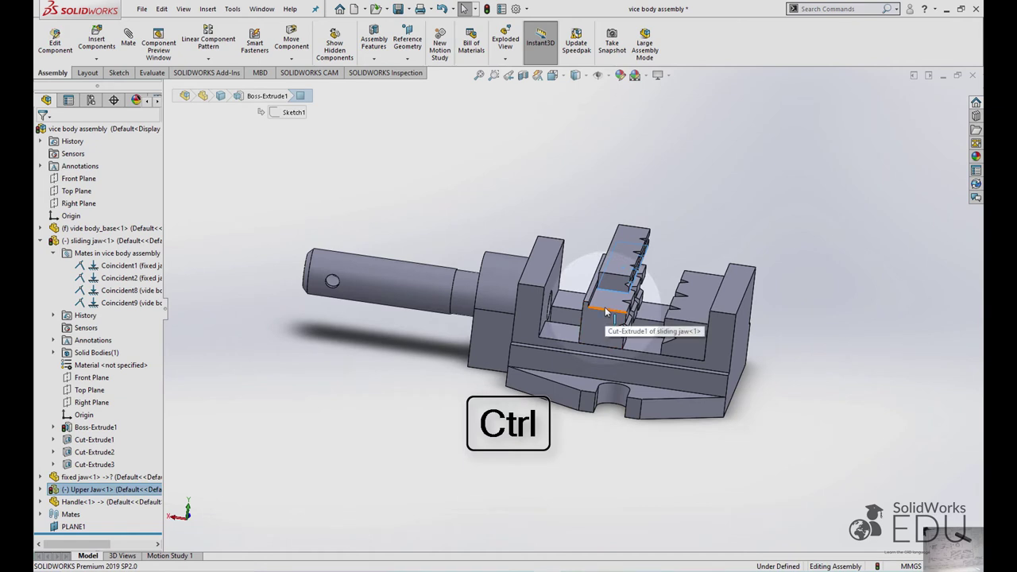
{"action": "left_click", "coordinate": [605, 305], "text": "ctrl"}
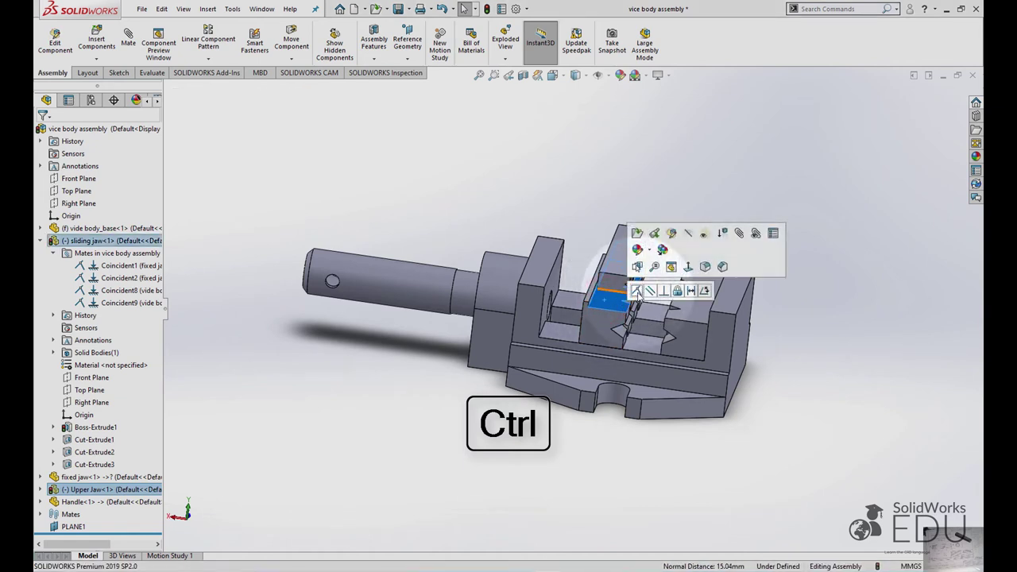
{"action": "left_click", "coordinate": [637, 291]}
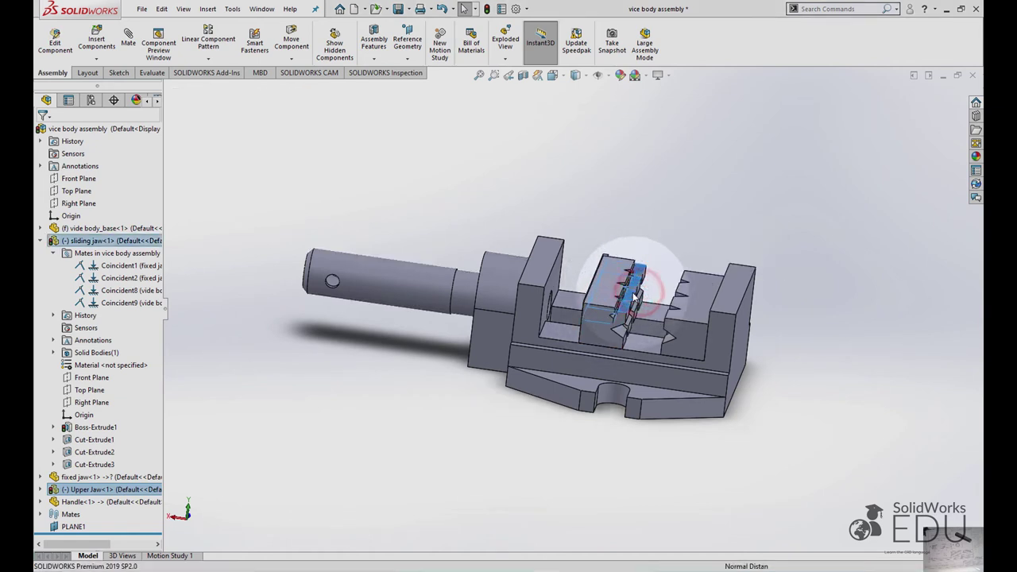
Add a second coincident mate between matching upper jaw and sliding jaw faces.
{"action": "mouse_move", "coordinate": [585, 281]}
{"action": "middle_mouse_down"}
{"action": "mouse_move", "coordinate": [466, 310]}
{"action": "mouse_move", "coordinate": [399, 310]}
{"action": "mouse_move", "coordinate": [452, 309]}
{"action": "mouse_move", "coordinate": [484, 327]}
{"action": "middle_mouse_up"}
{"action": "scroll", "coordinate": [465, 310], "scroll_direction": "down", "scroll_amount": 5}
{"action": "left_click", "coordinate": [399, 310]}
{"action": "left_click", "coordinate": [485, 326], "text": "ctrl"}
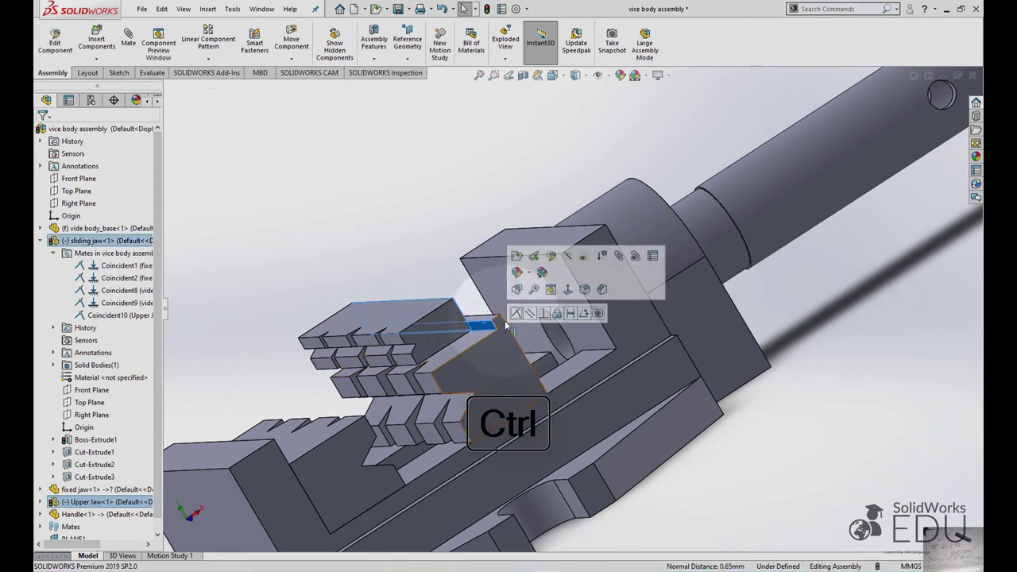
{"action": "left_click", "coordinate": [515, 314]}
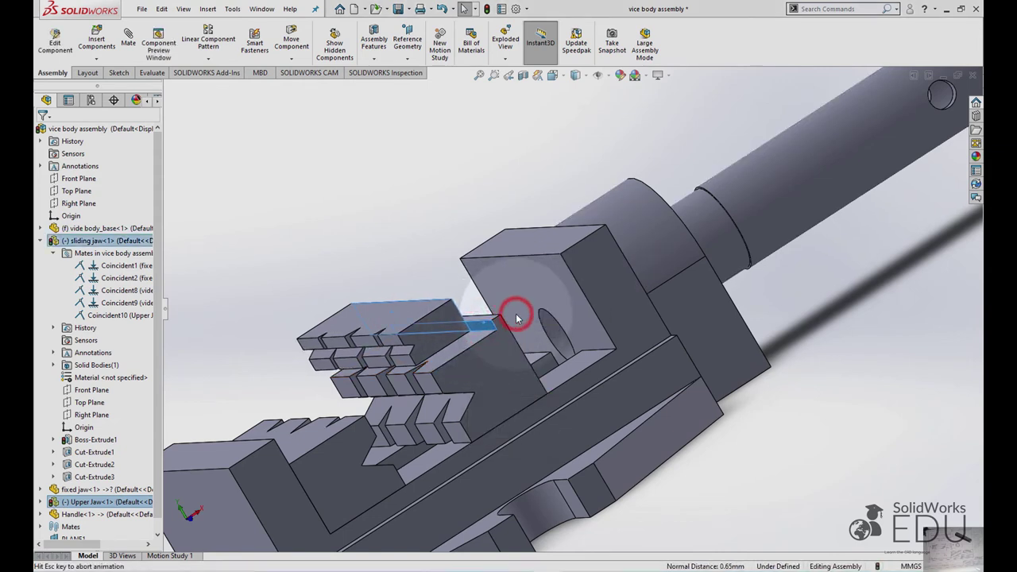
Add a third coincident mate between a sliding jaw face and the matching upper jaw face.
{"action": "left_click", "coordinate": [499, 358]}
{"action": "key", "text": "ctrl"}
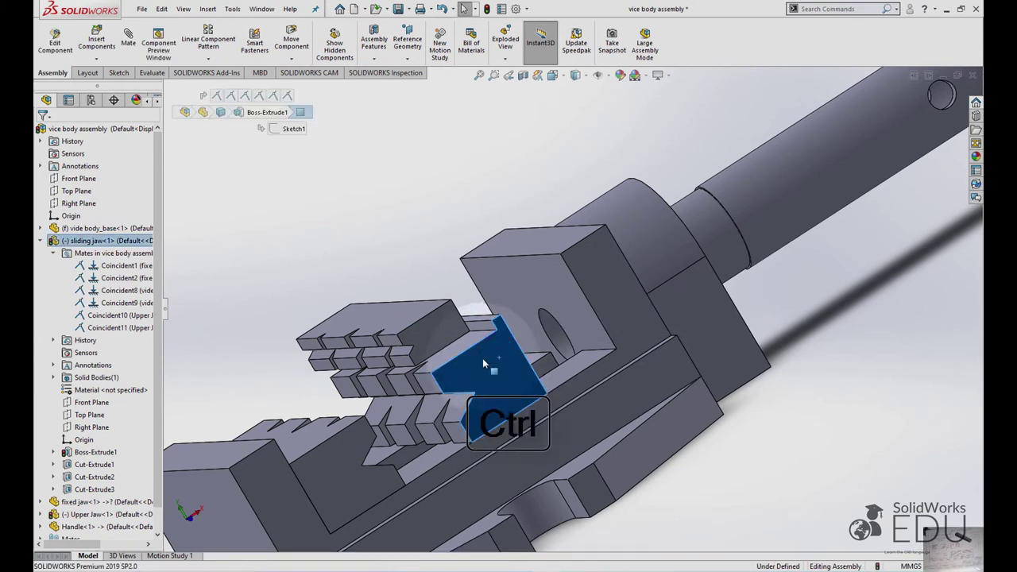
{"action": "left_click", "coordinate": [442, 324], "text": "ctrl"}
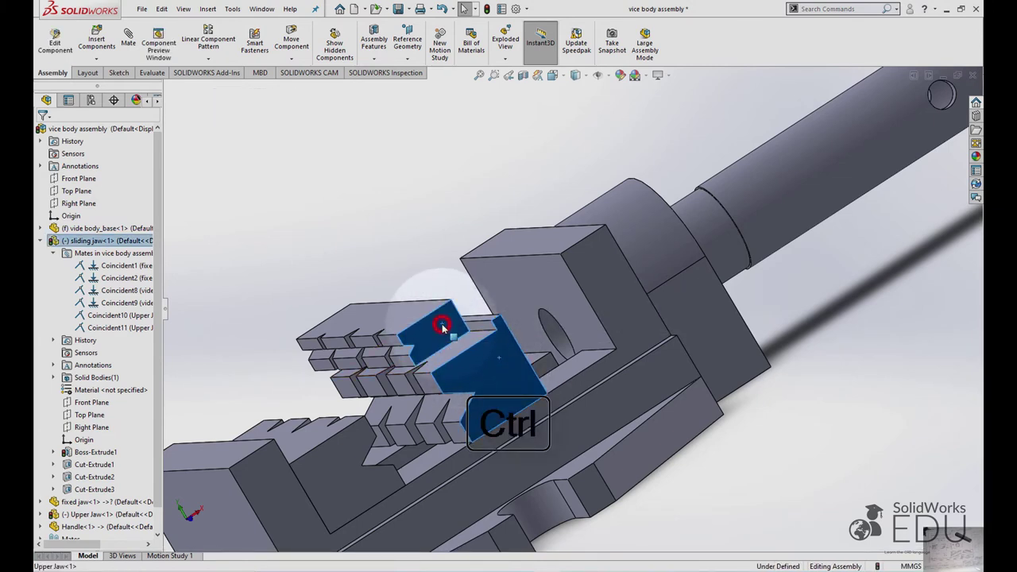
{"action": "left_click", "coordinate": [475, 316]}
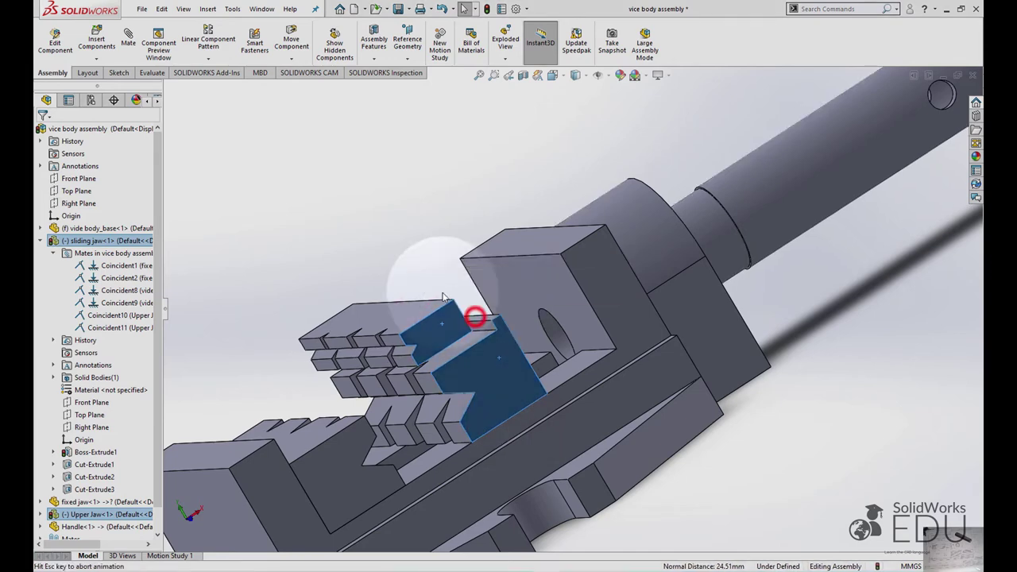
{"action": "left_click", "coordinate": [402, 249]}
{"action": "scroll", "coordinate": [409, 253], "scroll_direction": "up", "scroll_amount": 5}
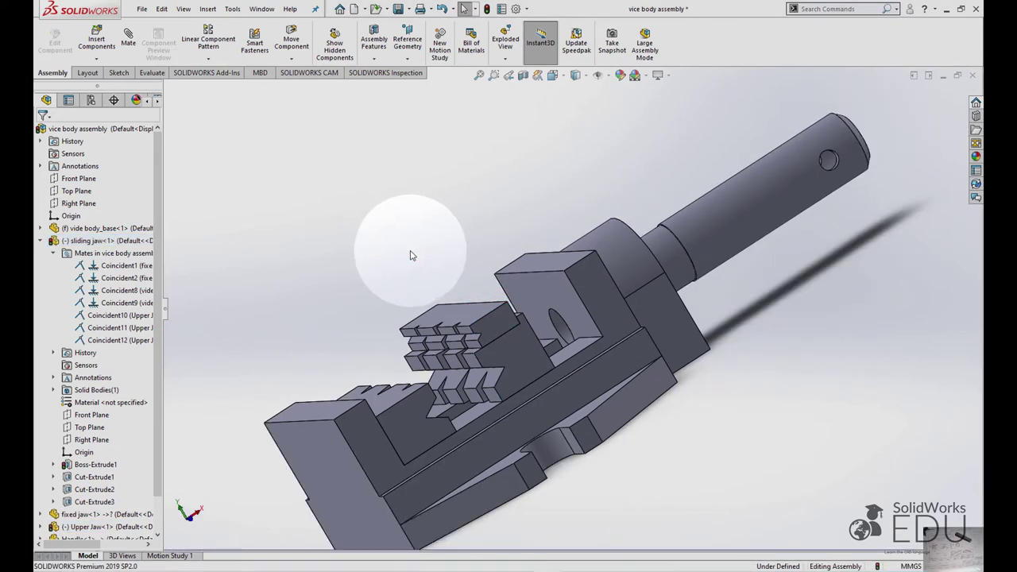
{"action": "mouse_move", "coordinate": [408, 254]}
{"action": "middle_mouse_down"}
{"action": "mouse_move", "coordinate": [517, 211]}
{"action": "mouse_move", "coordinate": [522, 195]}
{"action": "mouse_move", "coordinate": [531, 205]}
{"action": "mouse_move", "coordinate": [484, 211]}
{"action": "mouse_move", "coordinate": [460, 295]}
{"action": "mouse_move", "coordinate": [394, 302]}
{"action": "middle_mouse_up"}
Mate a sliding jaw face coincident to a fixed jaw tooth face and inspect the result.
{"action": "scroll", "coordinate": [394, 302], "scroll_direction": "up", "scroll_amount": 3}
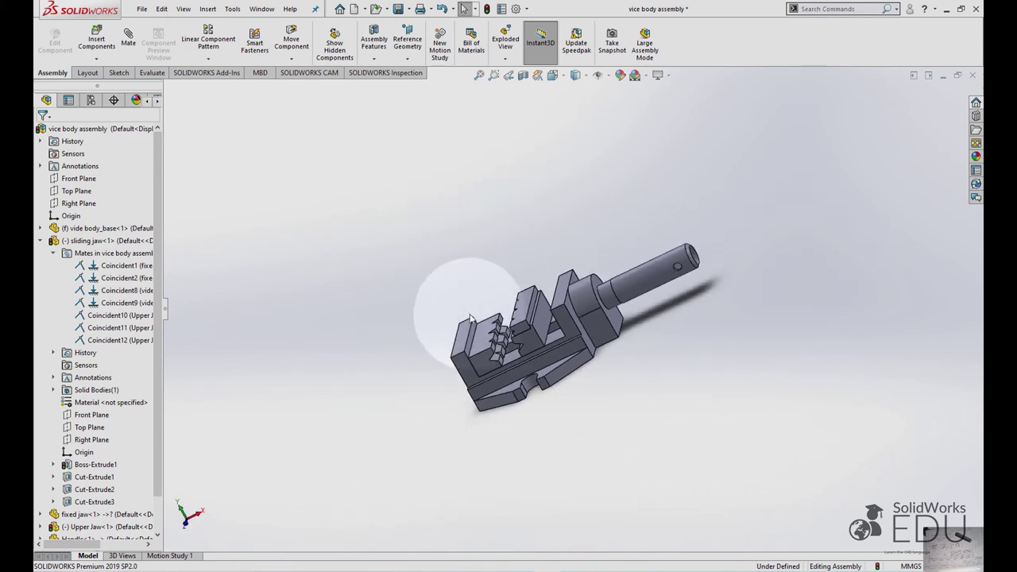
{"action": "mouse_move", "coordinate": [488, 295]}
{"action": "middle_mouse_down"}
{"action": "mouse_move", "coordinate": [488, 284]}
{"action": "mouse_move", "coordinate": [495, 290]}
{"action": "middle_mouse_up"}
{"action": "scroll", "coordinate": [495, 290], "scroll_direction": "down", "scroll_amount": 3}
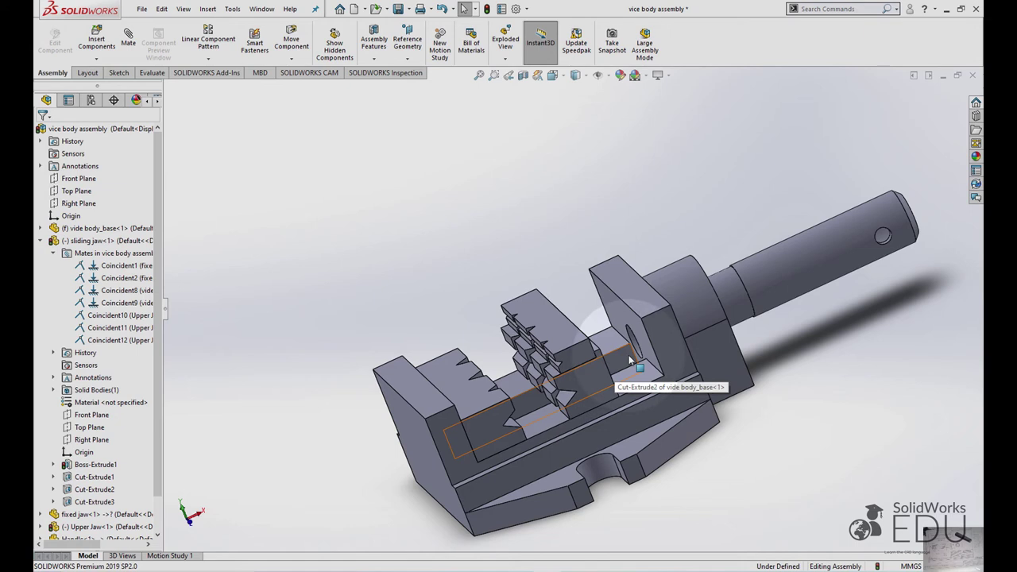
{"action": "scroll", "coordinate": [540, 374], "scroll_direction": "down", "scroll_amount": 5}
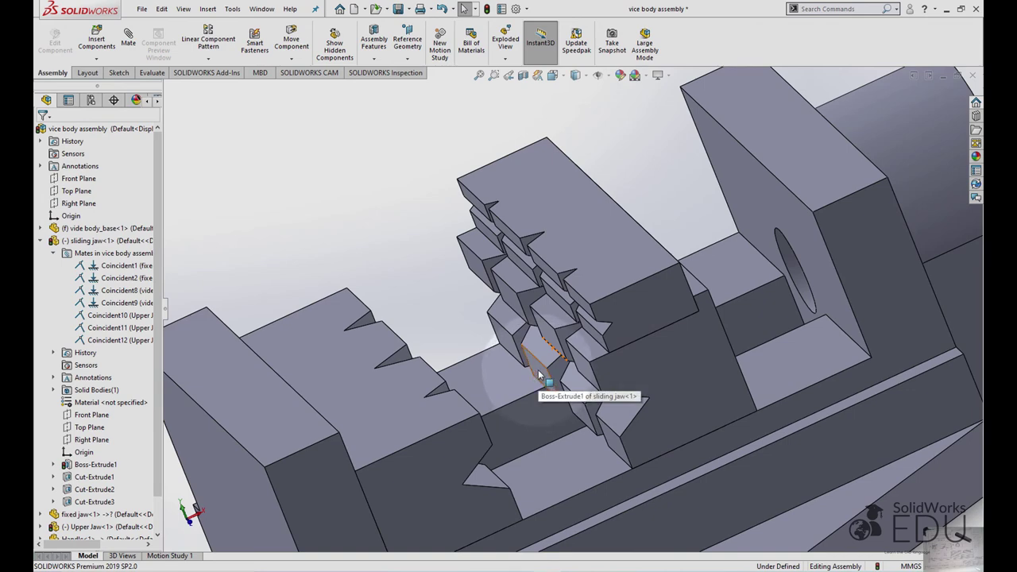
{"action": "left_click", "coordinate": [538, 375]}
{"action": "middle_click_drag", "start_coordinate": [539, 375], "coordinate": [511, 355]}
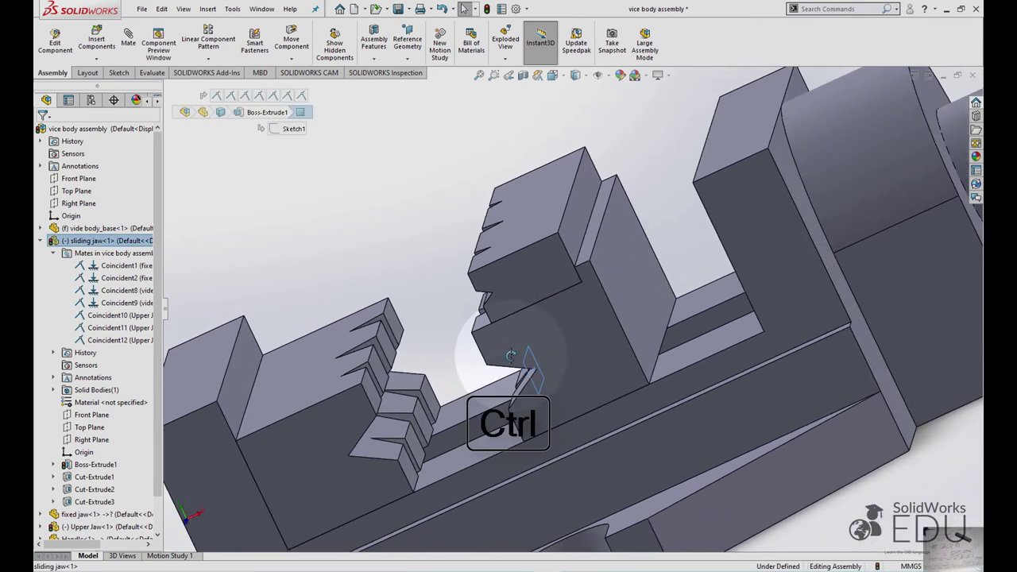
{"action": "left_click", "coordinate": [422, 419], "text": "ctrl"}
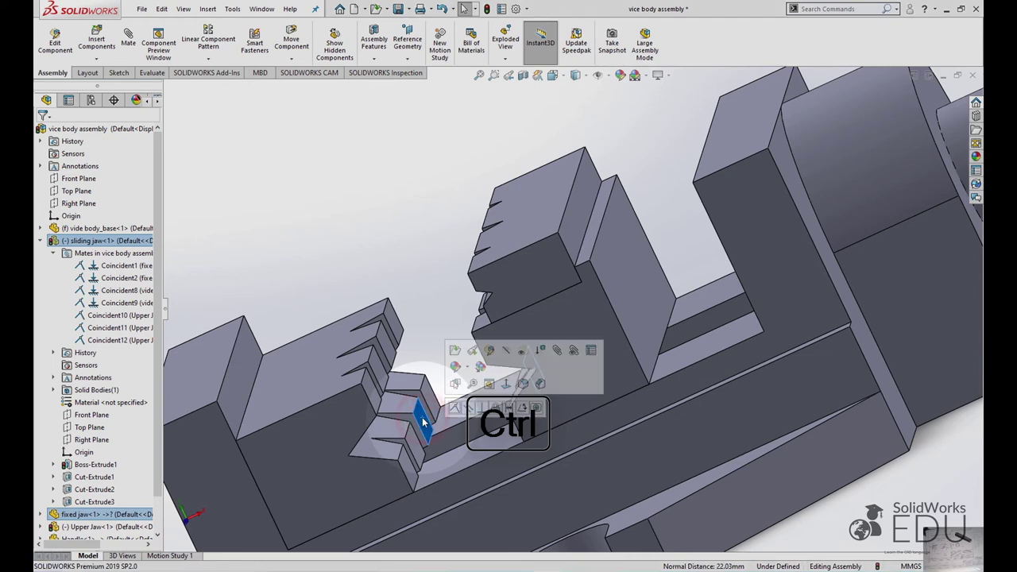
{"action": "left_click", "coordinate": [455, 407]}
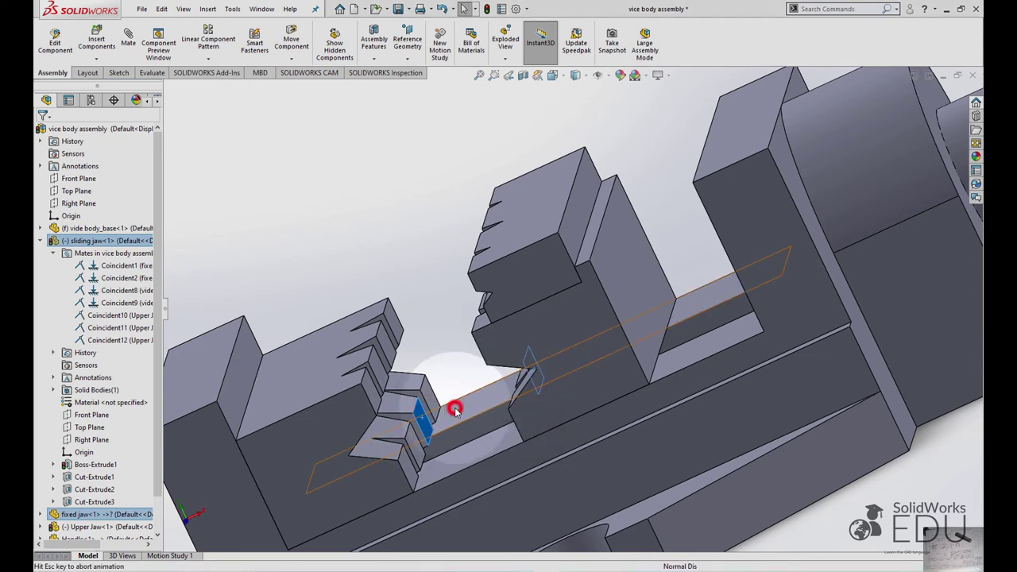
{"action": "scroll", "coordinate": [422, 390], "scroll_direction": "up", "scroll_amount": 5}
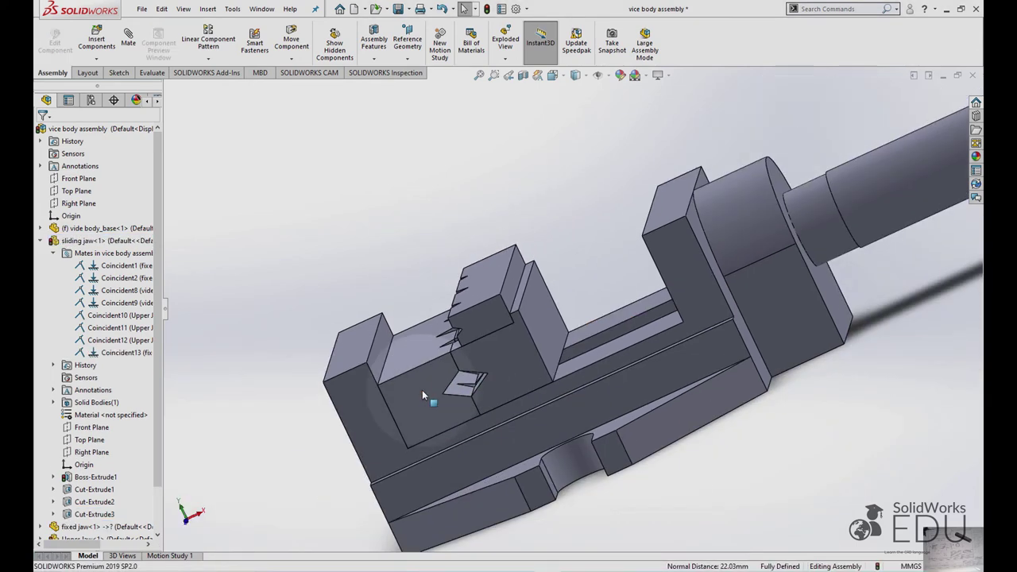
{"action": "mouse_move", "coordinate": [411, 247]}
{"action": "middle_mouse_down"}
{"action": "mouse_move", "coordinate": [449, 256]}
{"action": "mouse_move", "coordinate": [460, 241]}
{"action": "mouse_move", "coordinate": [482, 245]}
{"action": "mouse_move", "coordinate": [465, 234]}
{"action": "mouse_move", "coordinate": [456, 297]}
{"action": "middle_mouse_up"}
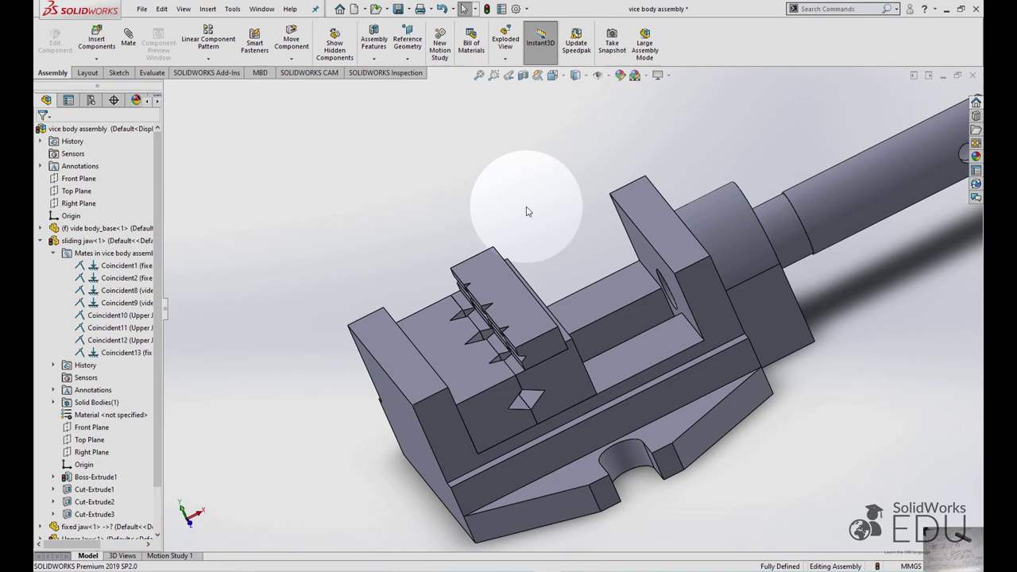
{"action": "mouse_move", "coordinate": [623, 225]}
{"action": "middle_mouse_down"}
{"action": "mouse_move", "coordinate": [611, 284]}
{"action": "mouse_move", "coordinate": [635, 255]}
{"action": "middle_mouse_up"}
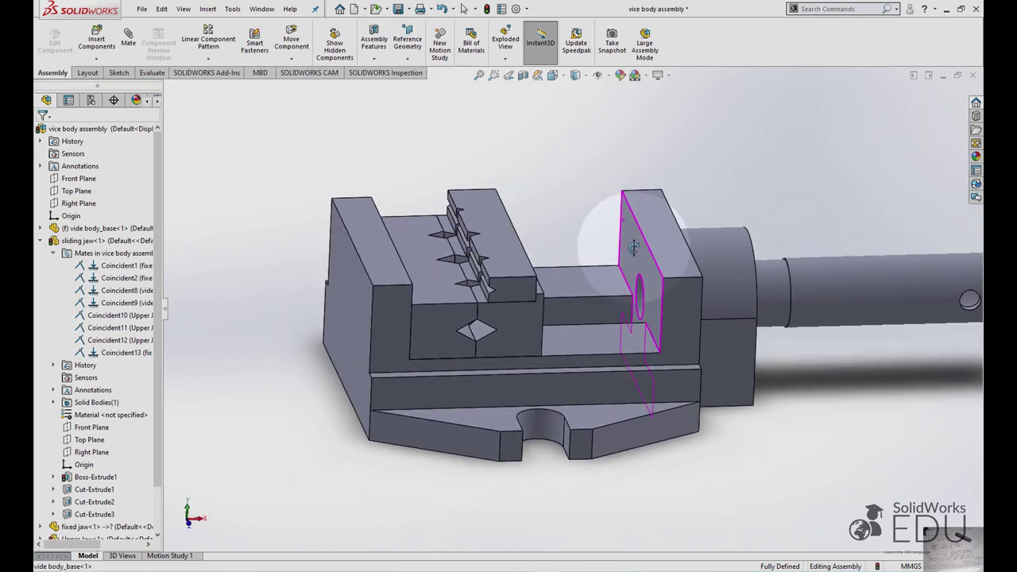
Apply Change Transparency to the vice body base and then to the handle.
{"action": "left_click", "coordinate": [724, 262]}
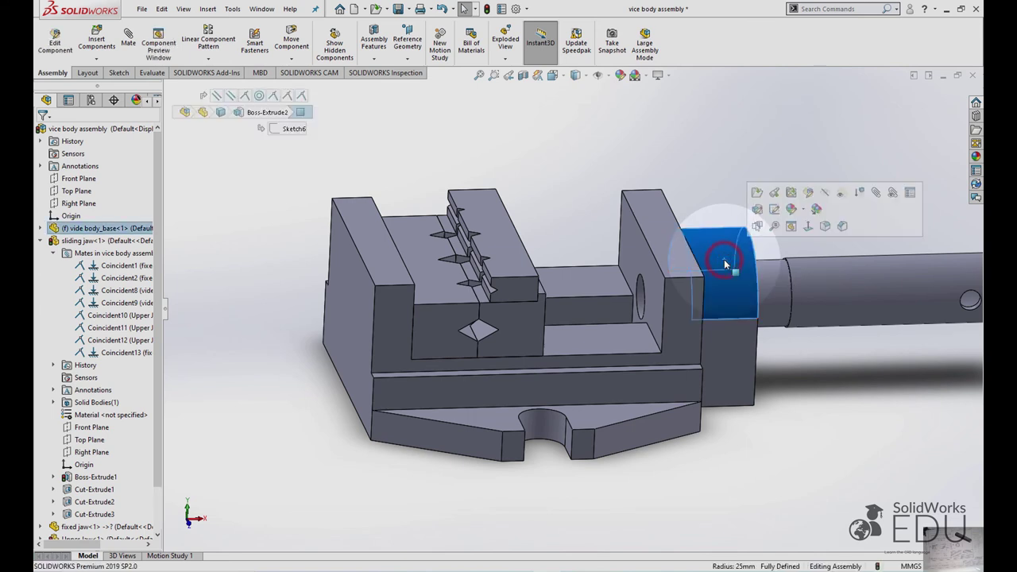
{"action": "left_click", "coordinate": [841, 195]}
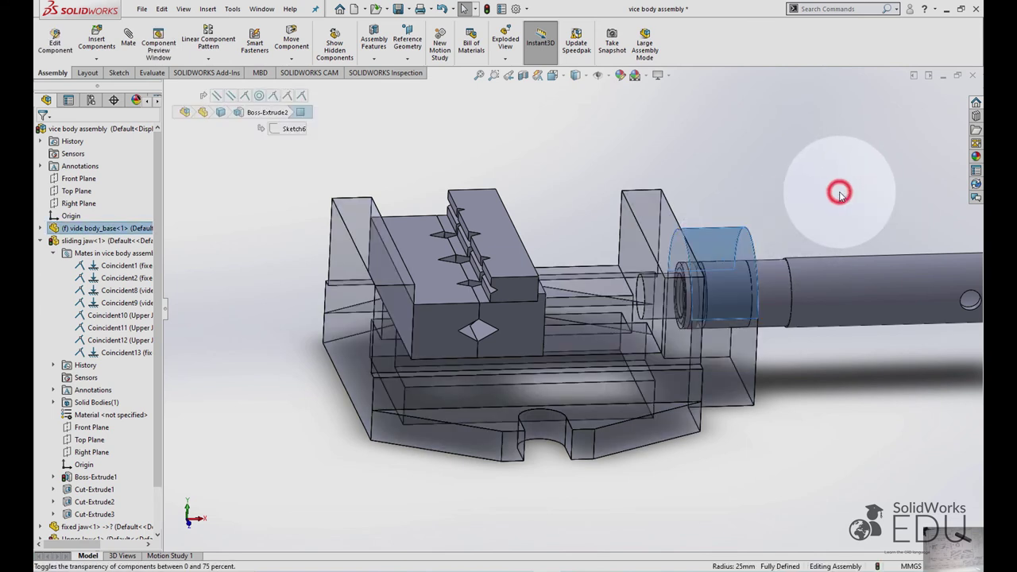
{"action": "left_click", "coordinate": [807, 274]}
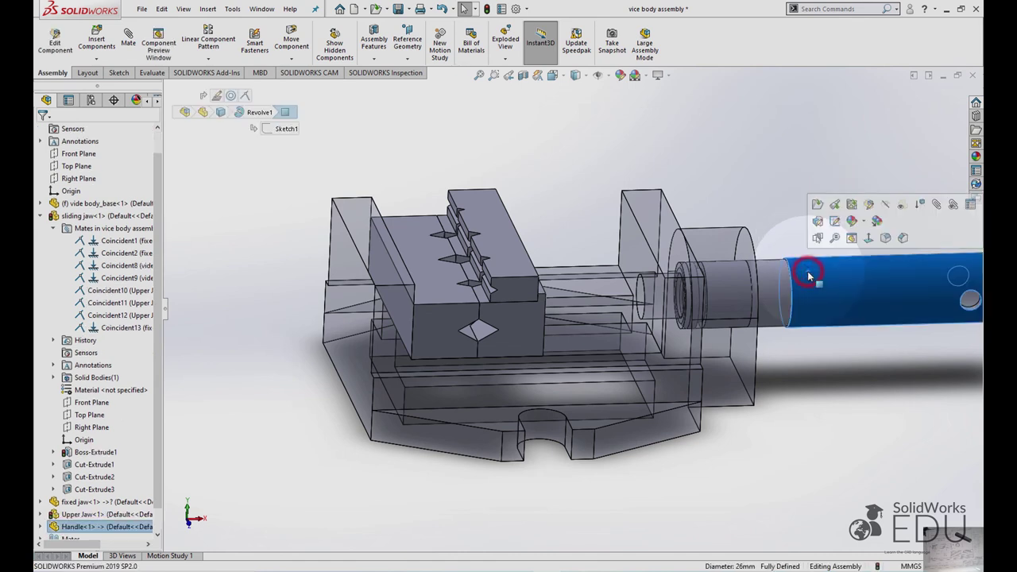
{"action": "left_click", "coordinate": [900, 206]}
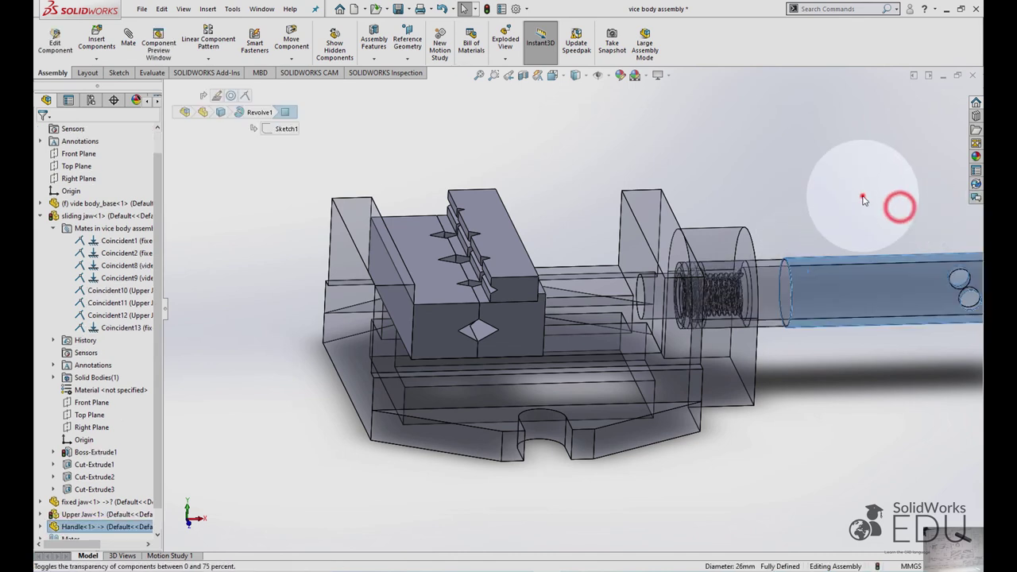